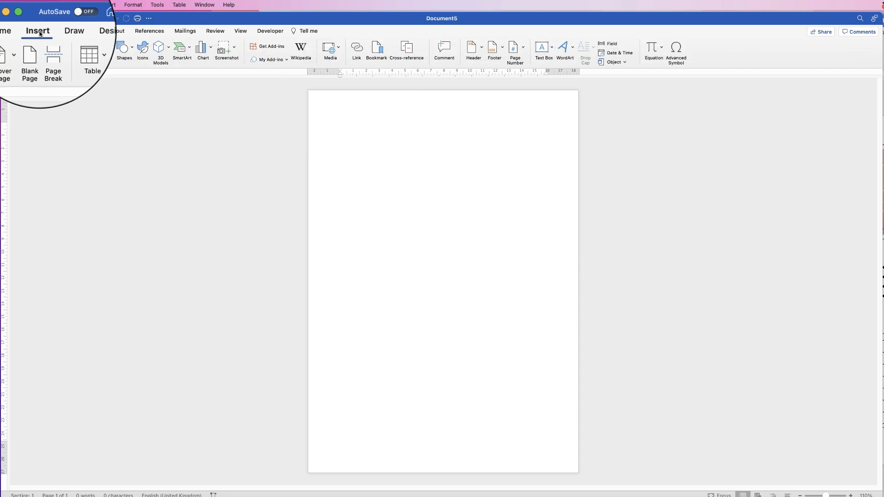
Insert a table of two columns and three rows, then select it and set its row height to 8 cm
left_click(84, 49)
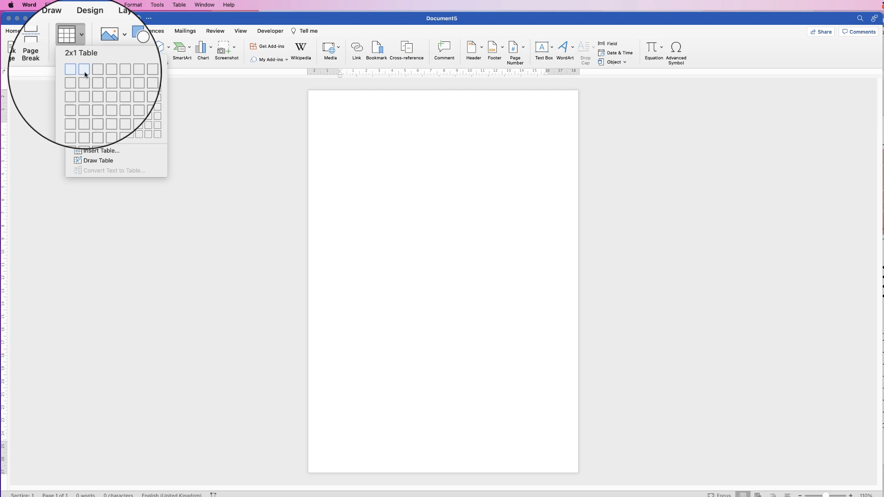
left_click(90, 82)
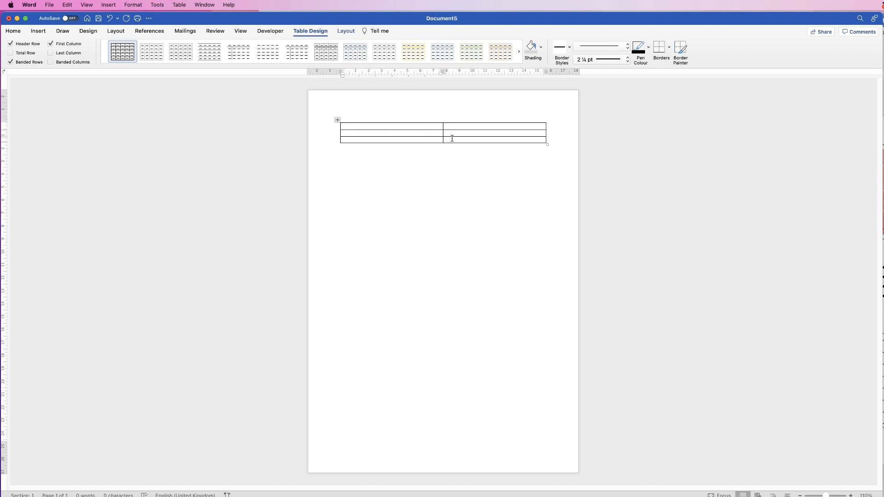
mouse_move(452, 139)
left_mouse_down()
mouse_move(428, 139)
mouse_move(410, 127)
left_mouse_up()
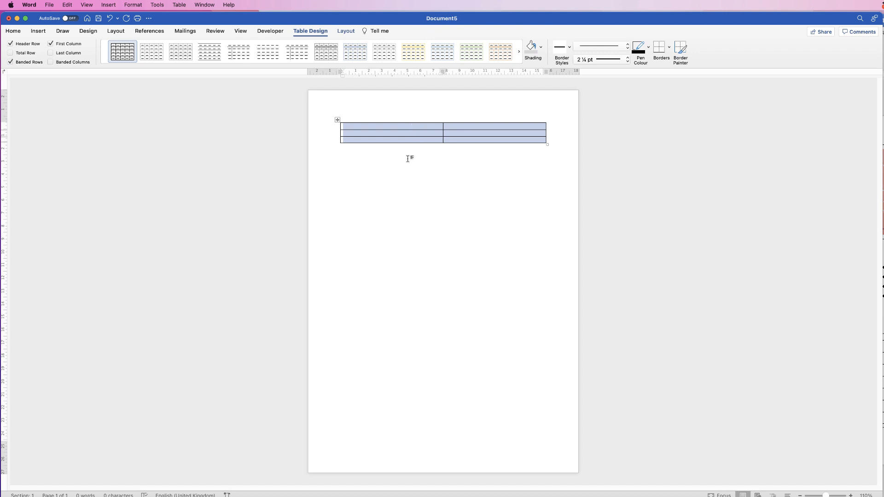
left_click(347, 33)
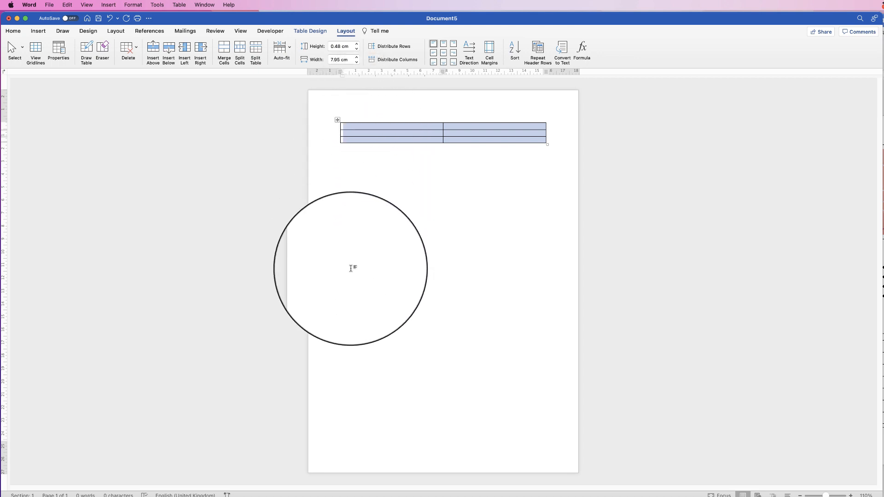
double_click(338, 46)
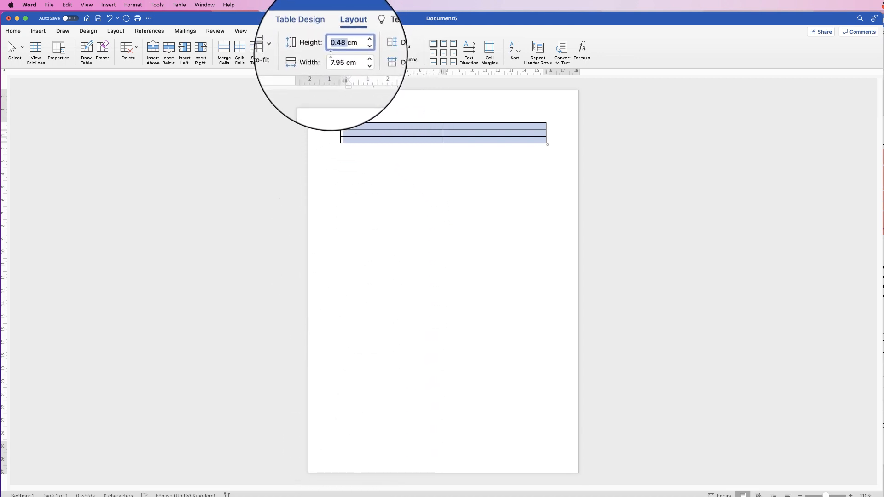
type("7")
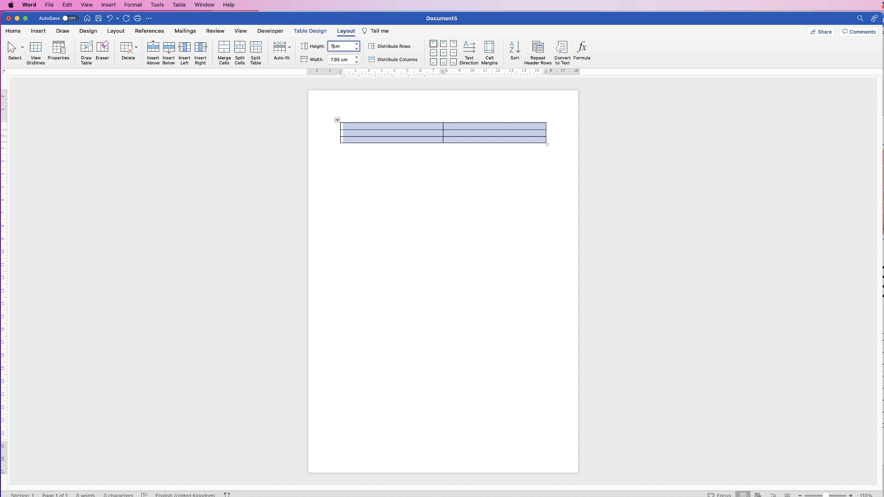
key("Return")
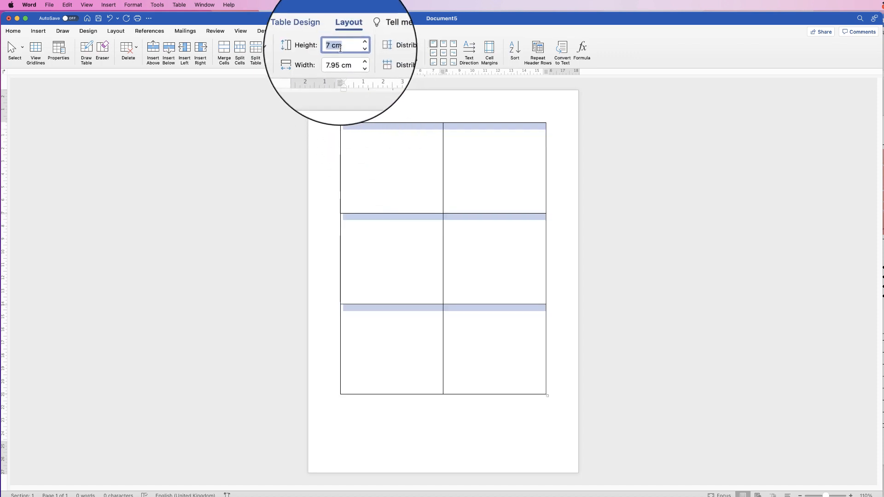
type("8")
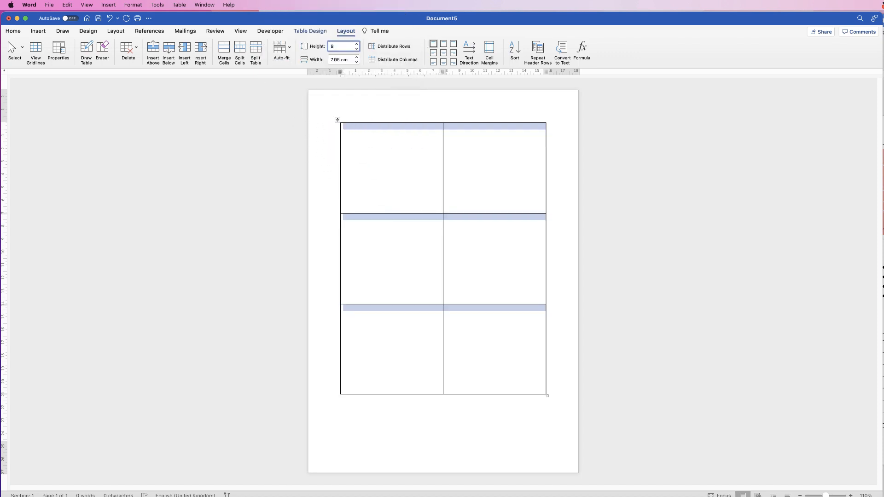
key("Return")
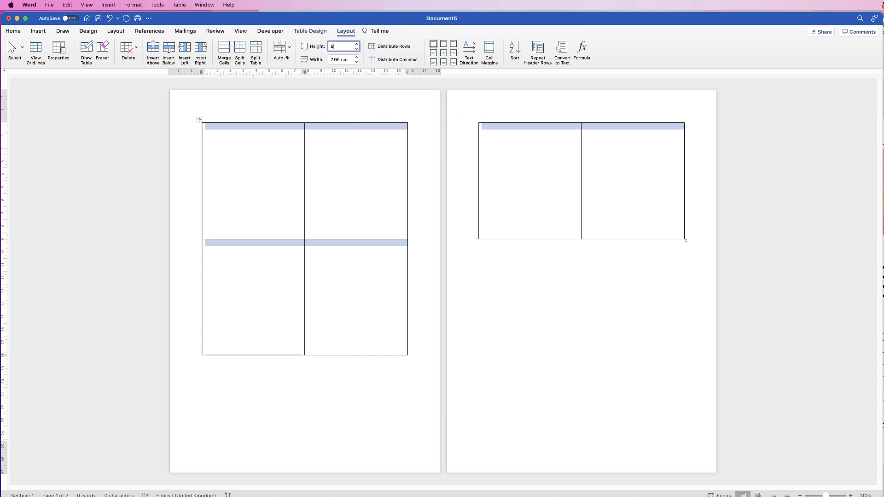
key("Return")
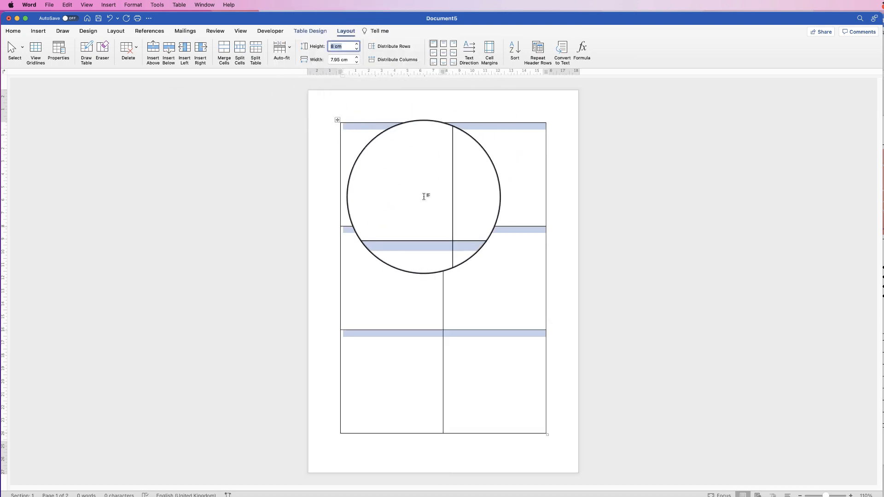
Insert a WordArt text box in the first plain black style into the top-left cell
left_click(377, 191)
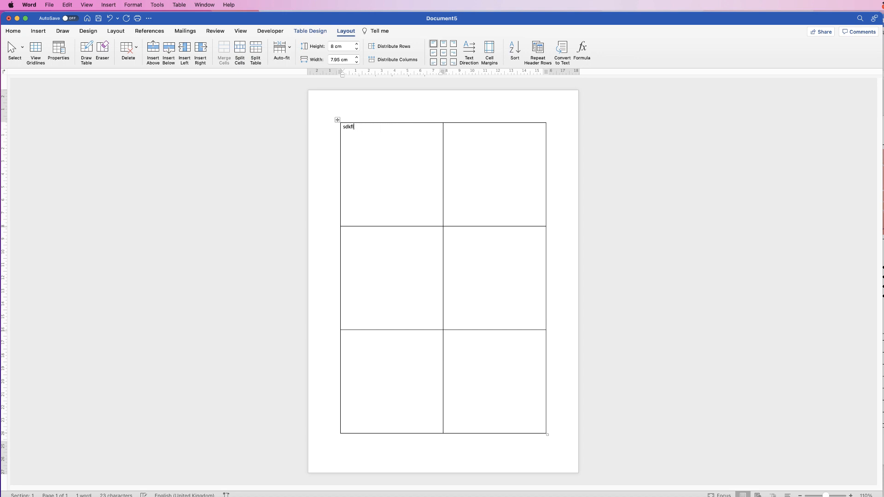
key("BackSpace")
key("BackSpace")
left_click(43, 31)
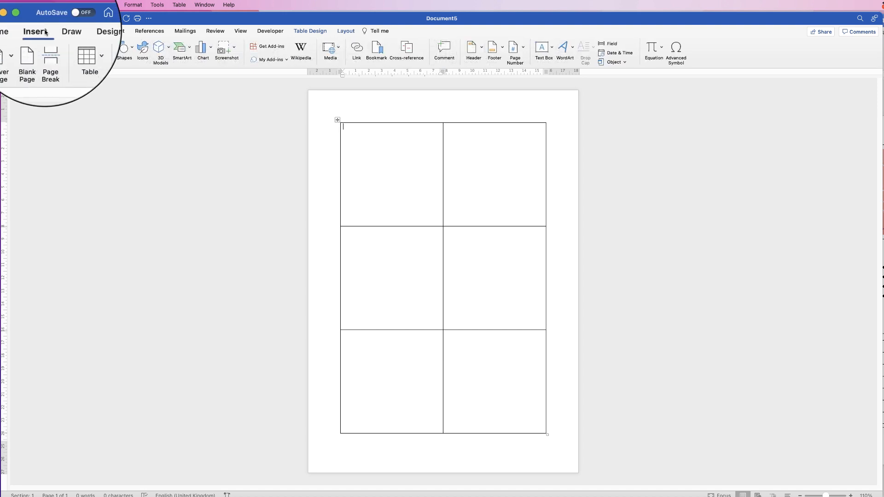
left_click(568, 48)
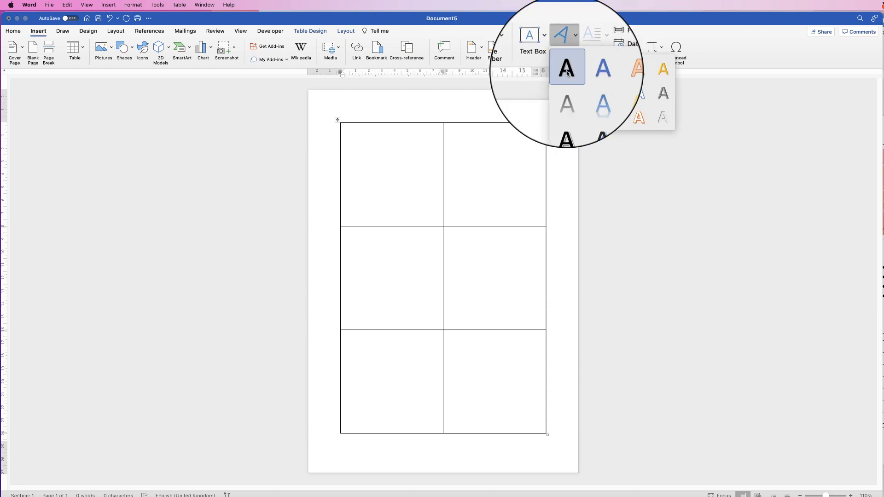
left_click(567, 72)
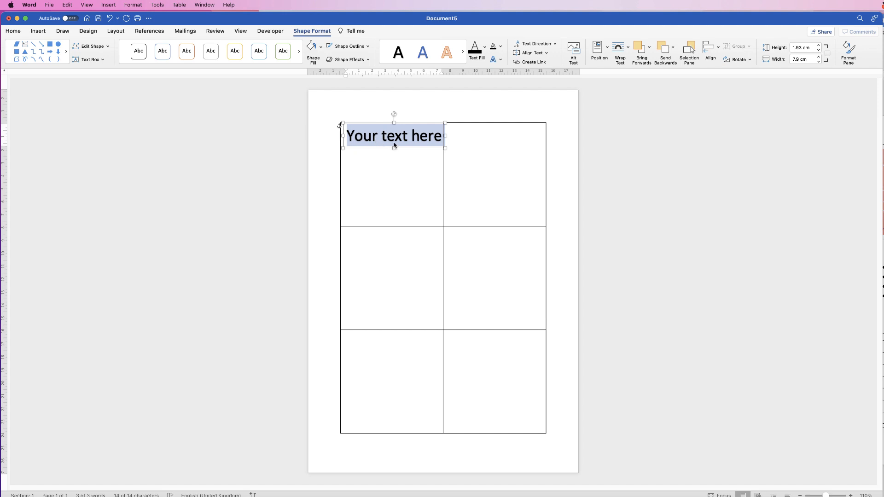
Replace the WordArt placeholder text with the pasted Lorem ipsum paragraph
left_click(386, 160)
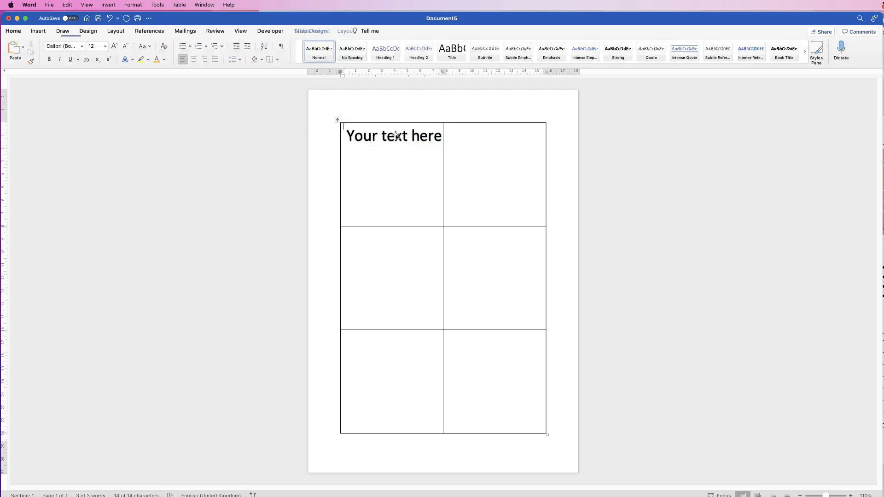
left_click(436, 137)
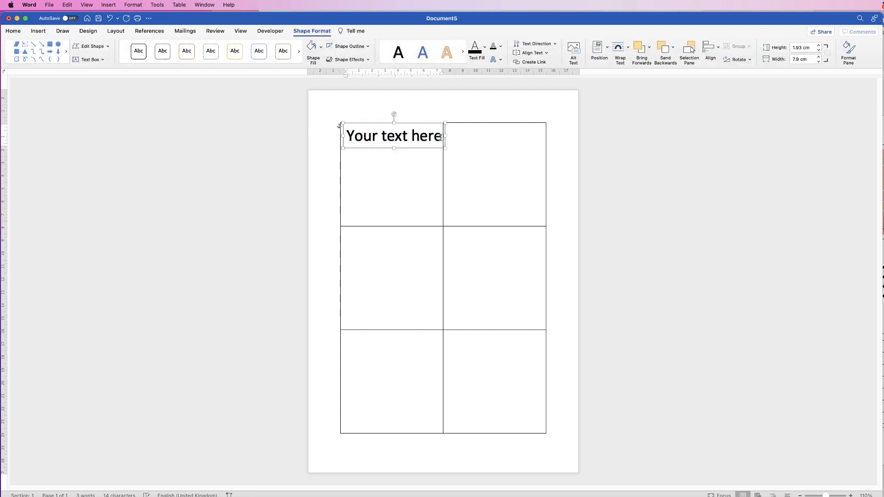
left_click_drag(442, 136, 357, 136)
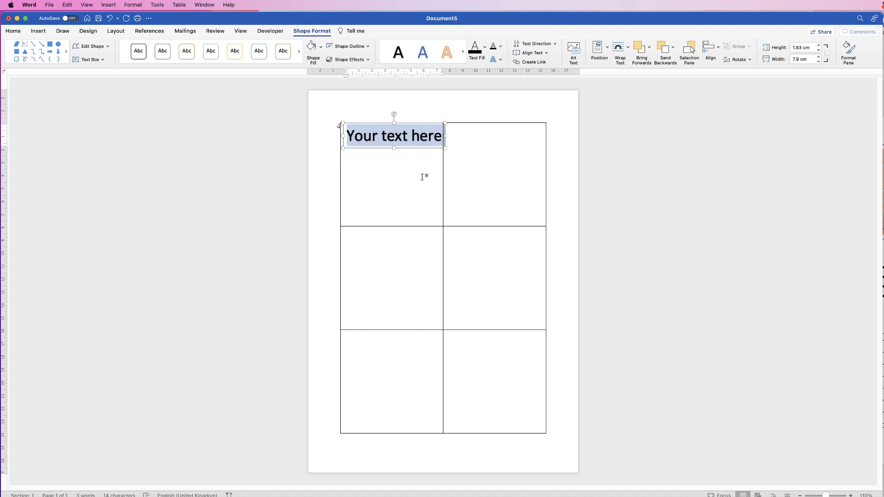
type("Lorem ipsum dolor sit amet, consectetur adipiscing elit, sed do eiusmod tempor incididunt ut labore et dolore magna aliqua. Leo a diam sollicitudin tempor. Lorem ipsum dolor sit amet, consectetur adipiscing elit, sed do eiusmod tempor incididunt ut labore et dolore magna aliqua. Leo a diam sollicitudin tempor.")
Resize the text box to fit inside the top-left cell, about 7.6 cm wide and 7.3 cm high
left_click_drag(549, 157, 442, 159)
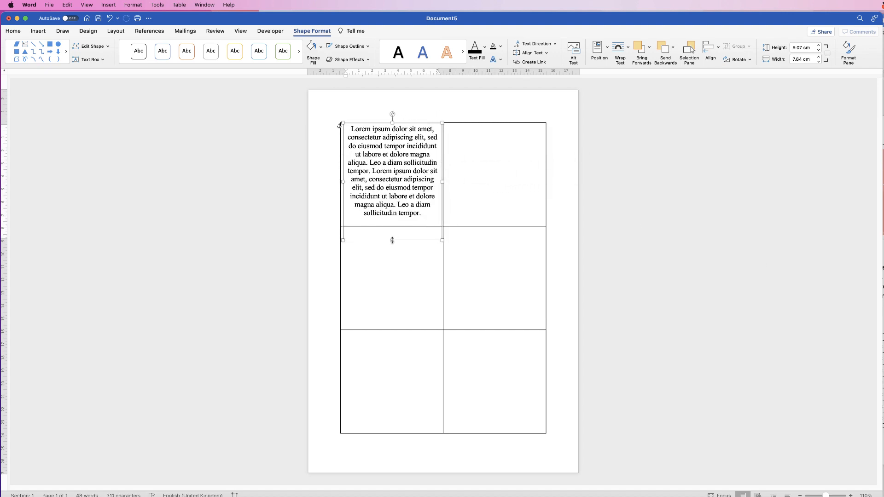
left_click_drag(392, 241, 392, 221)
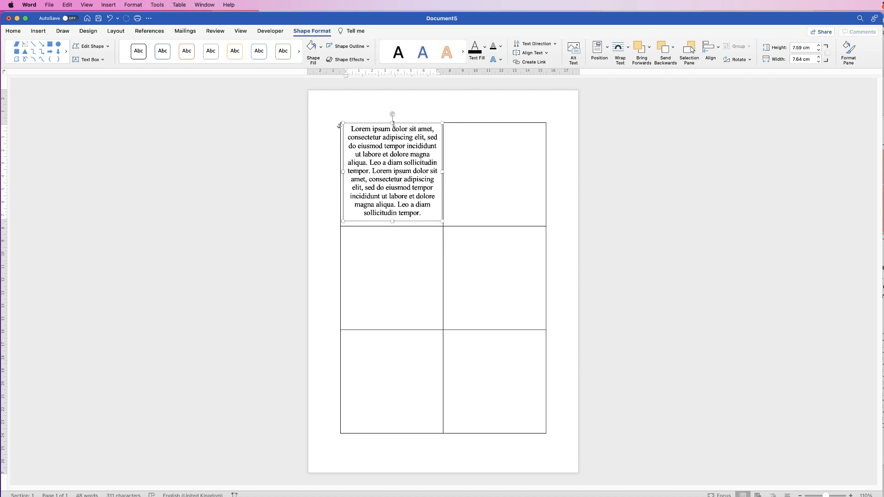
left_click_drag(392, 123, 393, 126)
Select the whole text box and browse the font list without changing the font
left_click(477, 147)
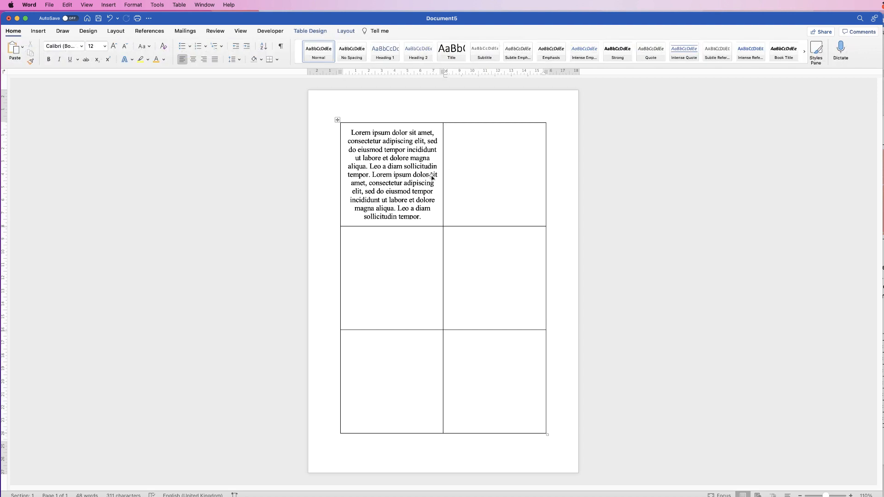
left_click(394, 173)
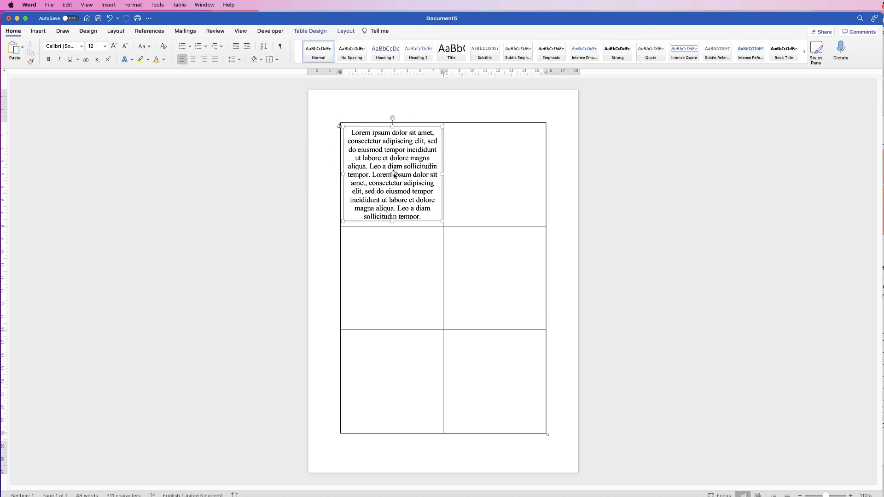
left_click(393, 221)
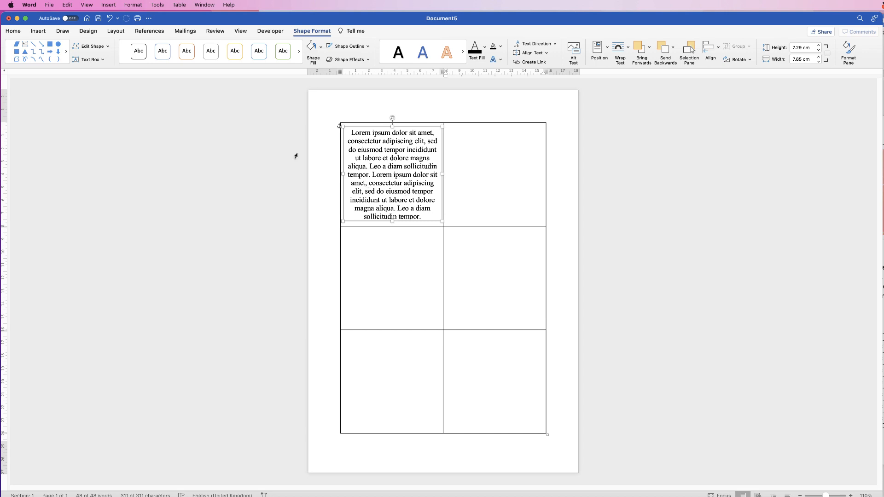
left_click(13, 30)
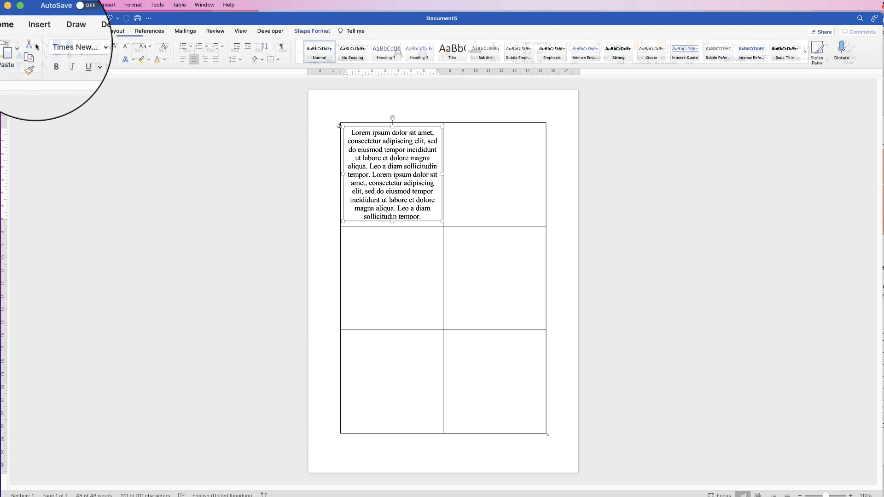
left_click(81, 46)
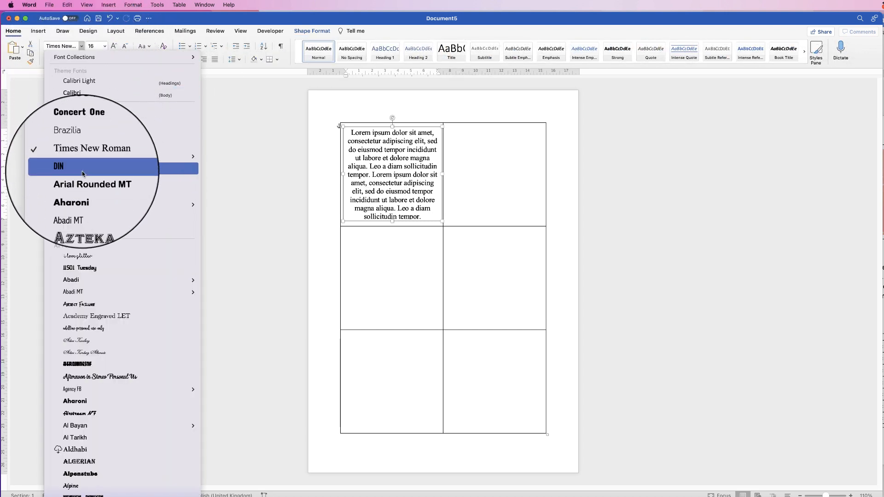
left_click(82, 46)
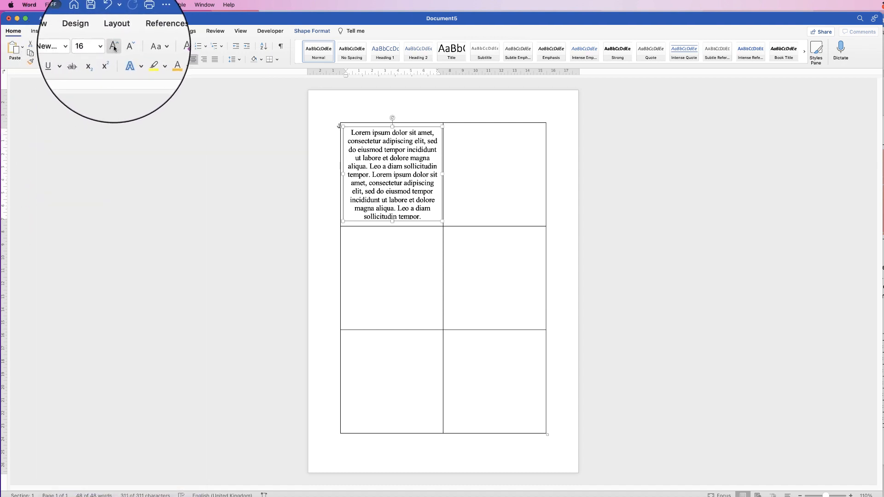
Step the text's font size up and down, then set it to 14 pt
left_click(115, 48)
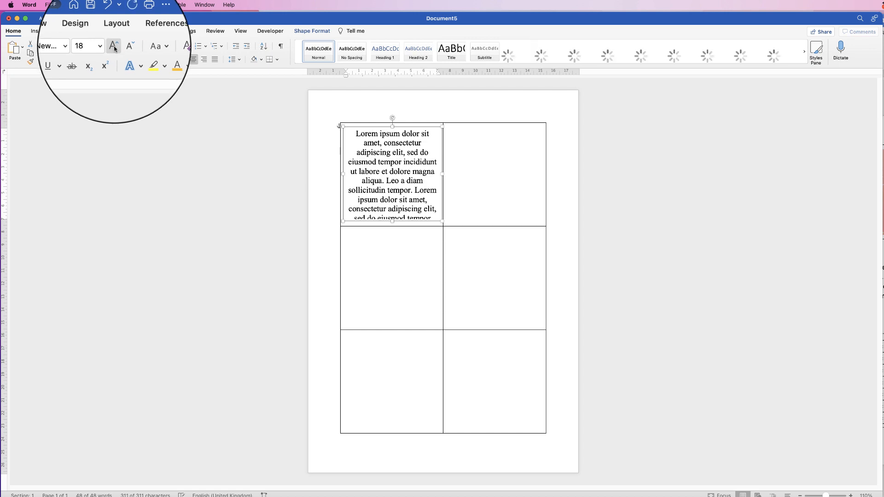
left_click(125, 48)
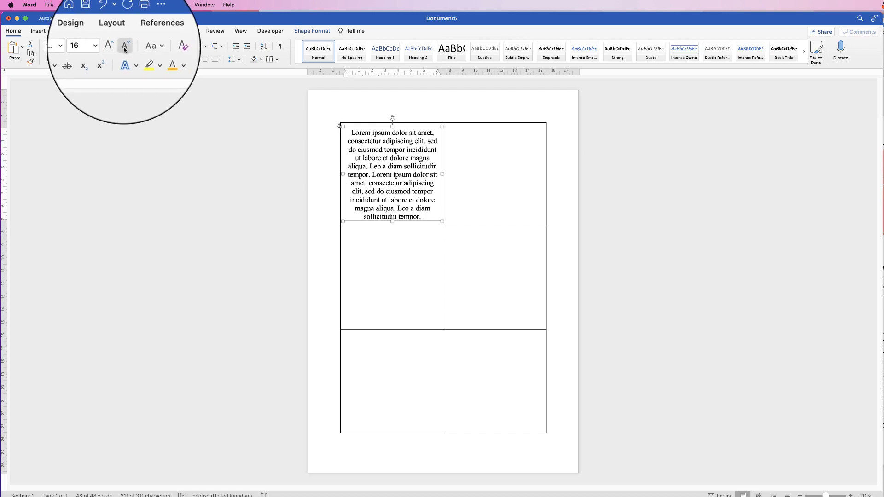
left_click(104, 45)
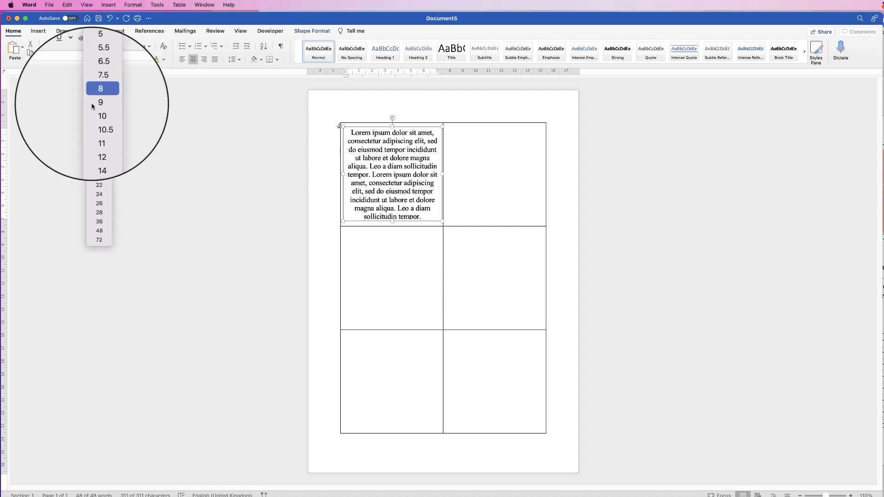
left_click(87, 46)
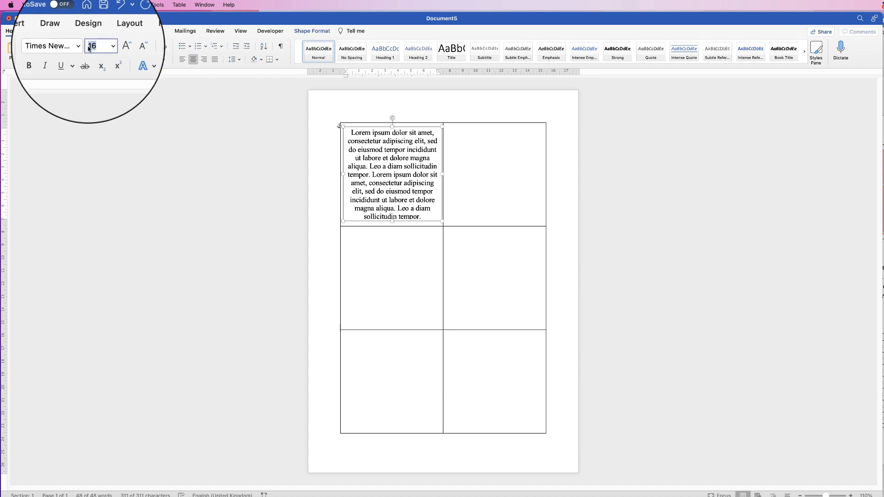
type("1")
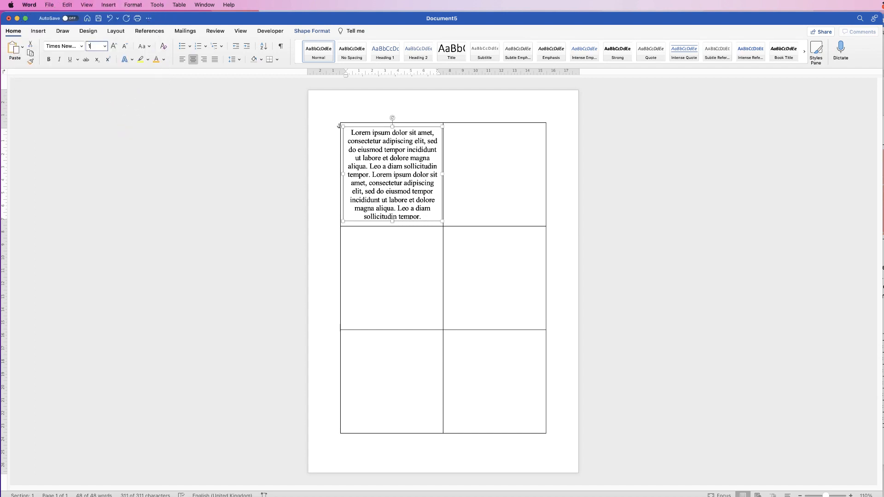
type("4")
key("Return")
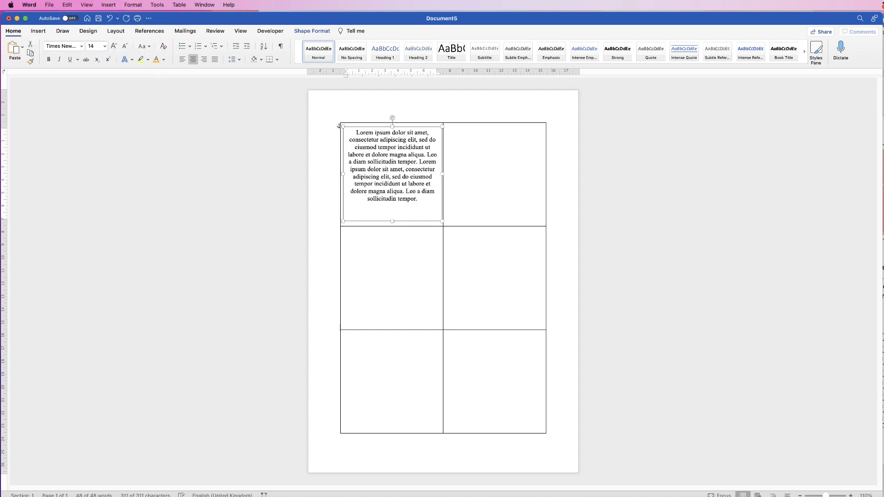
Enlarge the font size to 16 pt and open the font colour palette without picking a colour
left_click(113, 46)
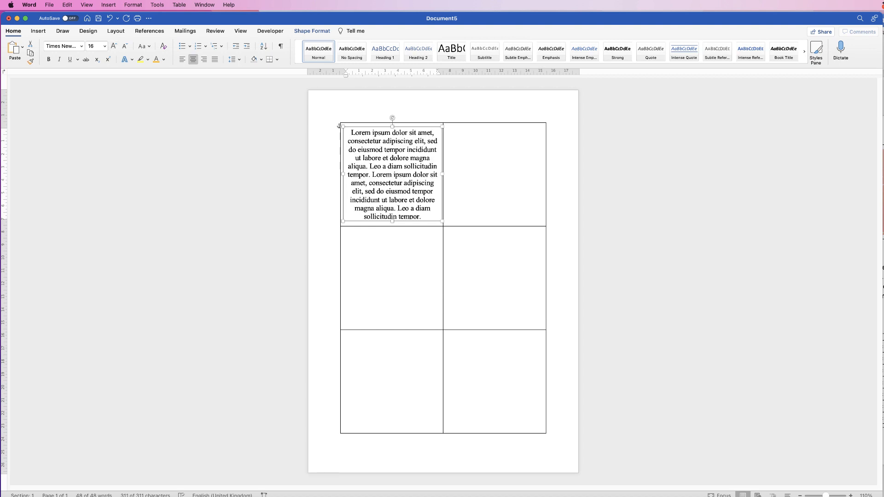
left_click(164, 60)
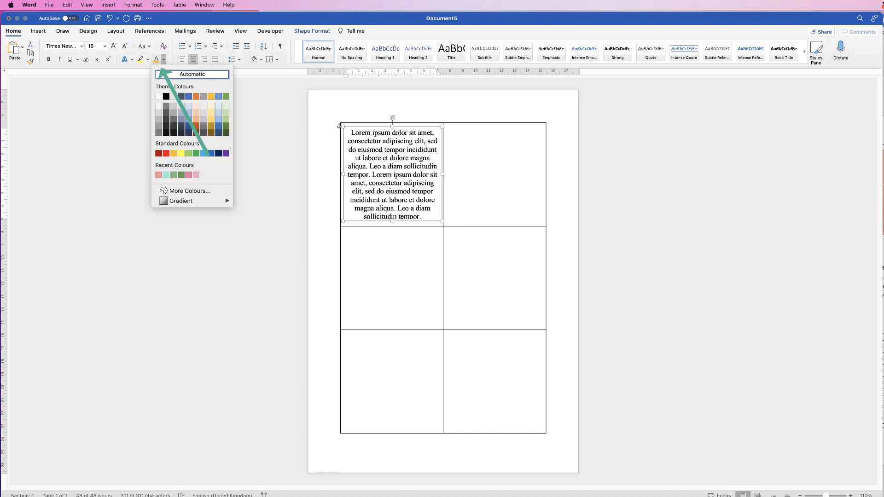
key("Escape")
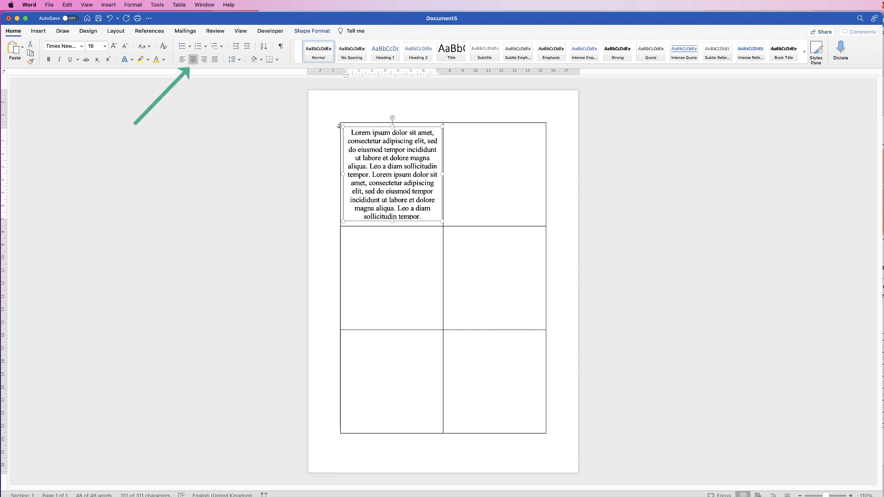
Align the text box's paragraph to the left and then to the right
left_click(183, 59)
left_click(204, 60)
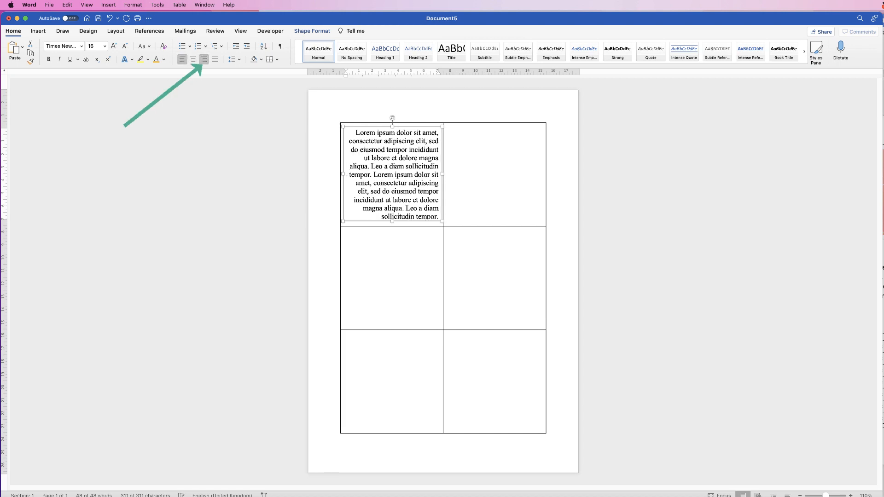
Justify the text box's paragraph
left_click(214, 59)
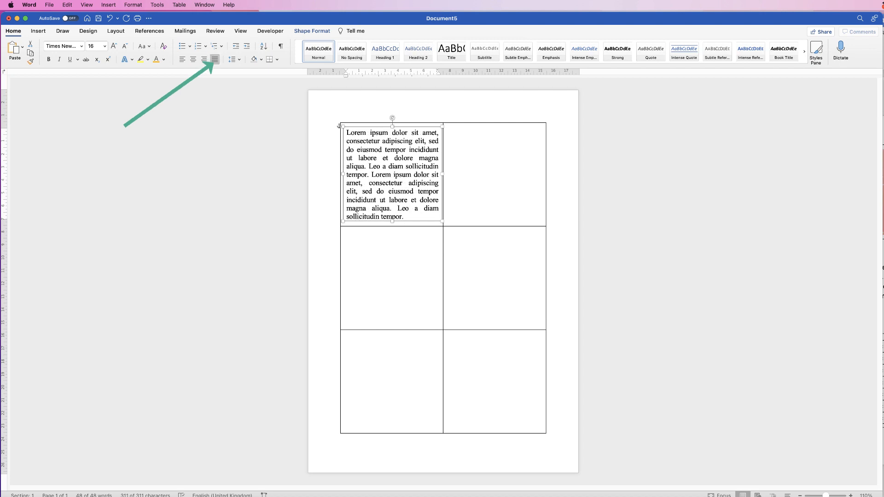
Insert a stock image of a pink popsicle, found by searching "food", into the table's top-right cell
left_click(446, 127)
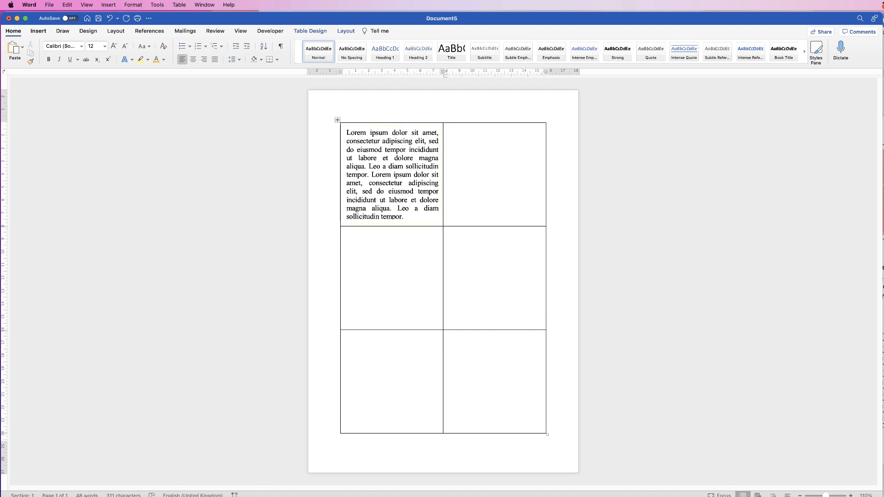
left_click(38, 31)
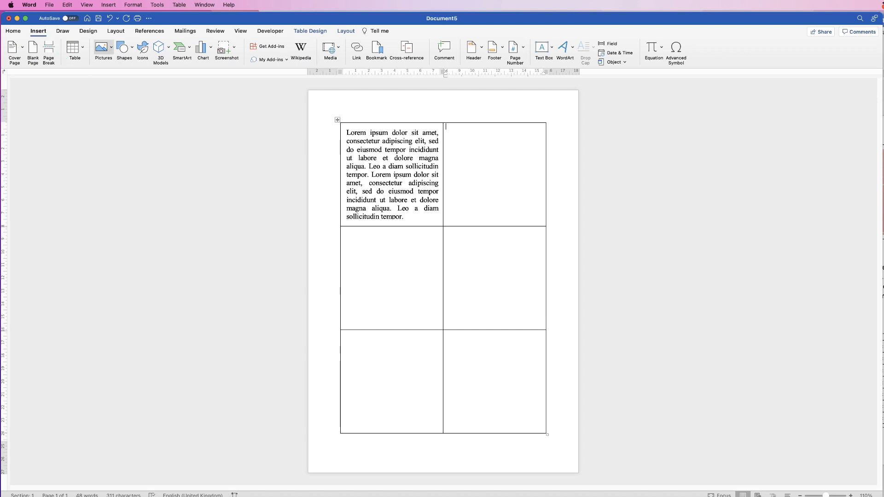
left_click(102, 48)
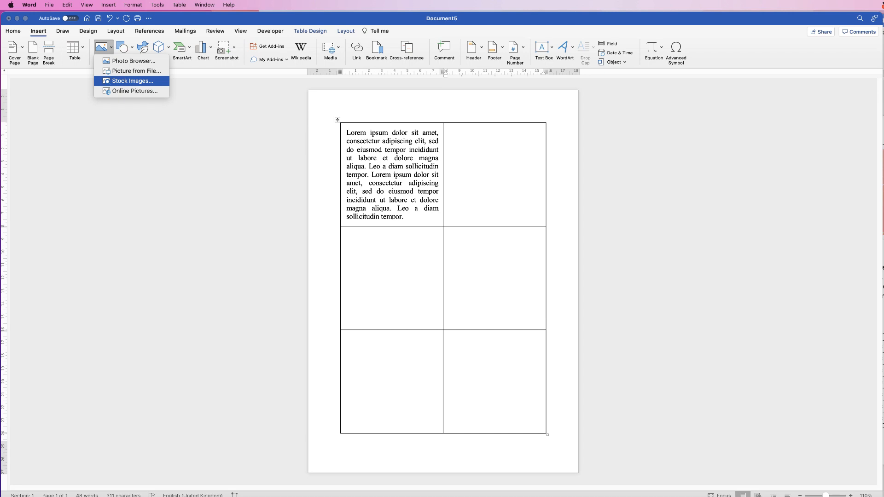
left_click(133, 80)
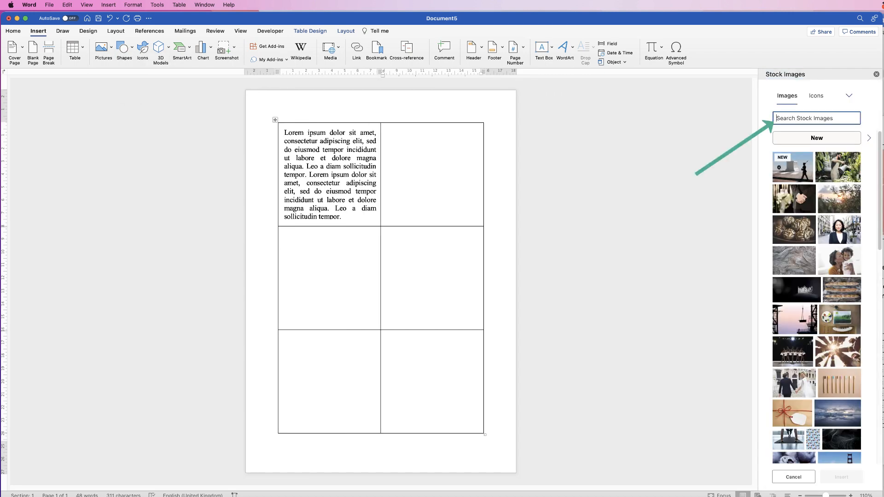
type("food")
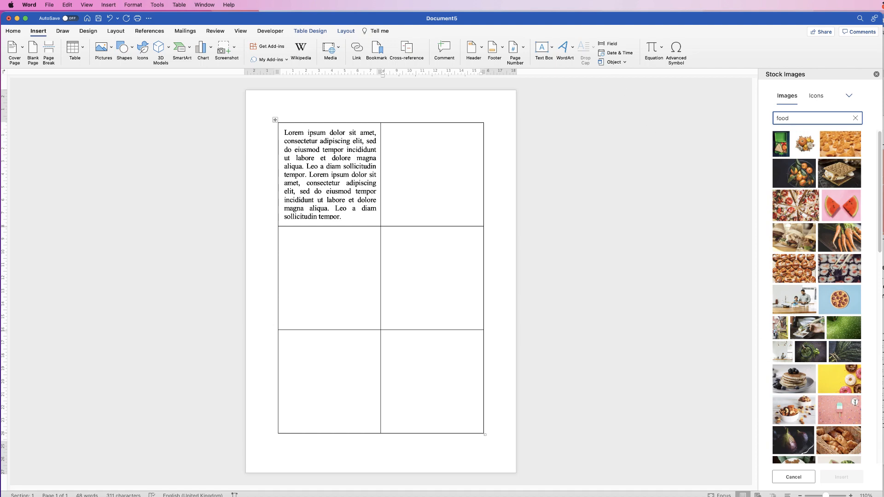
left_click(855, 402)
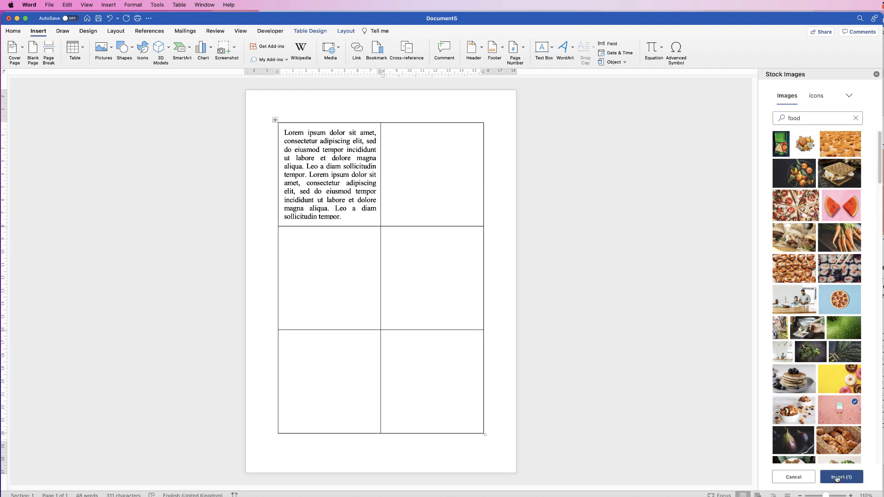
left_click(837, 478)
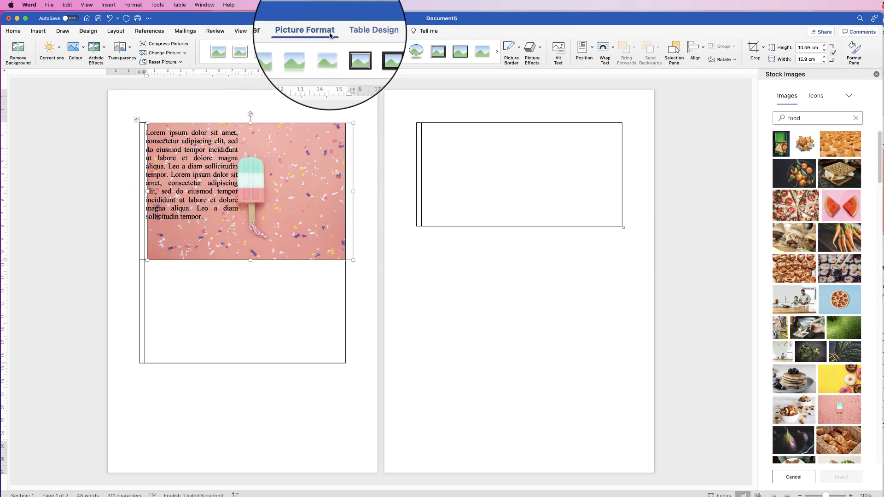
Set the picture's text wrapping to In Front of Text and move it over the top row of cells
left_click(613, 50)
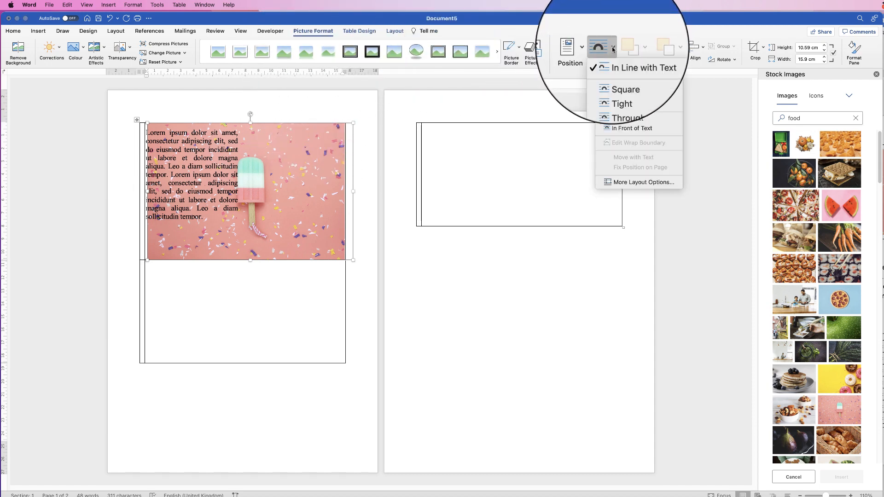
left_click(625, 129)
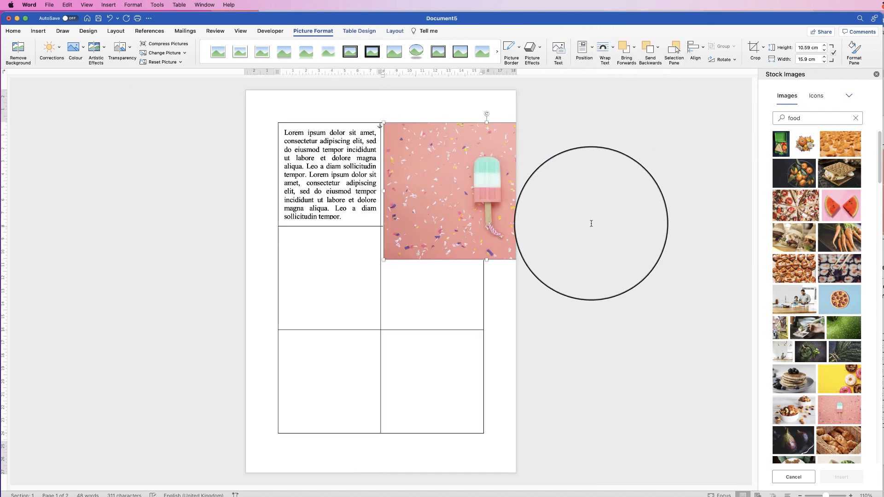
left_click_drag(472, 196, 388, 190)
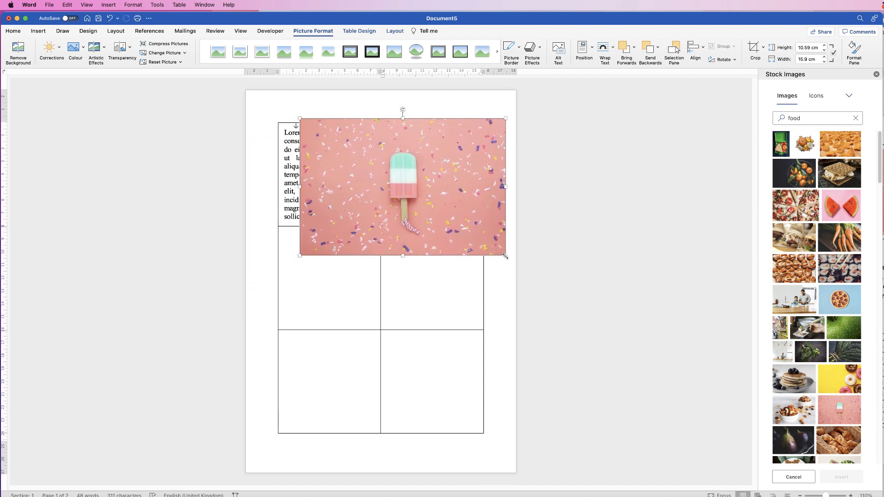